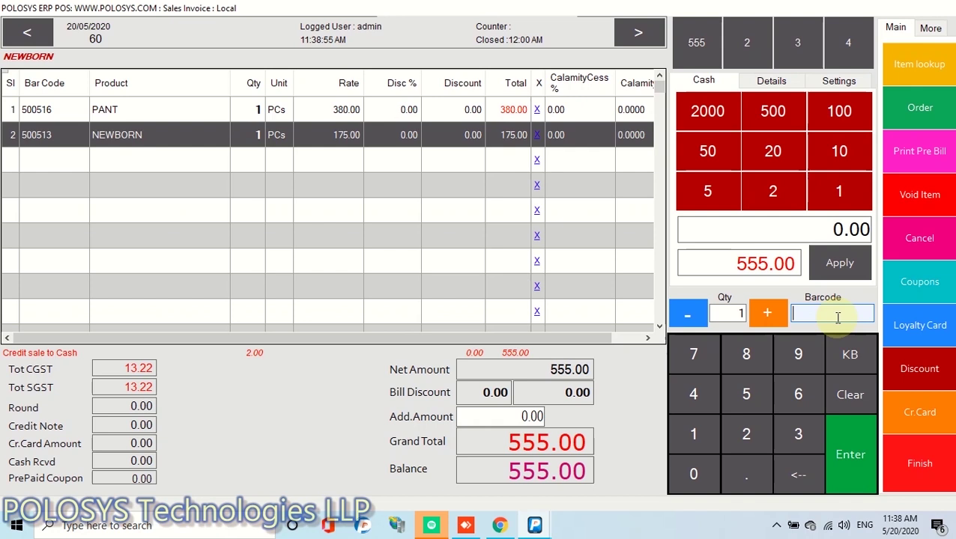
Hold the 555.00 PANT and NEWBORN bill and open a blank invoice in window 2
click(747, 45)
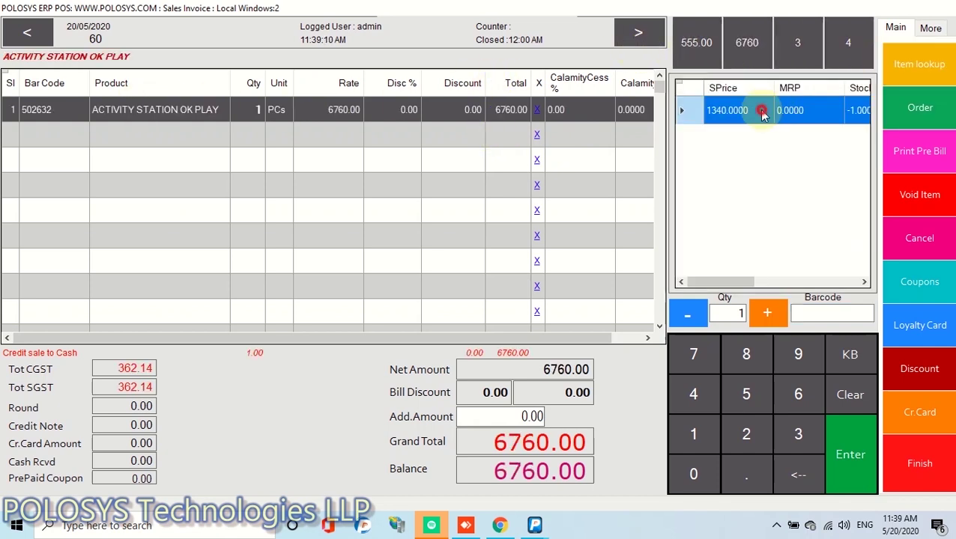
Add ACTIVITY HOUSE and PANTs 500516 and 500518 (8875.00 total), then start invoice 3
click(704, 113)
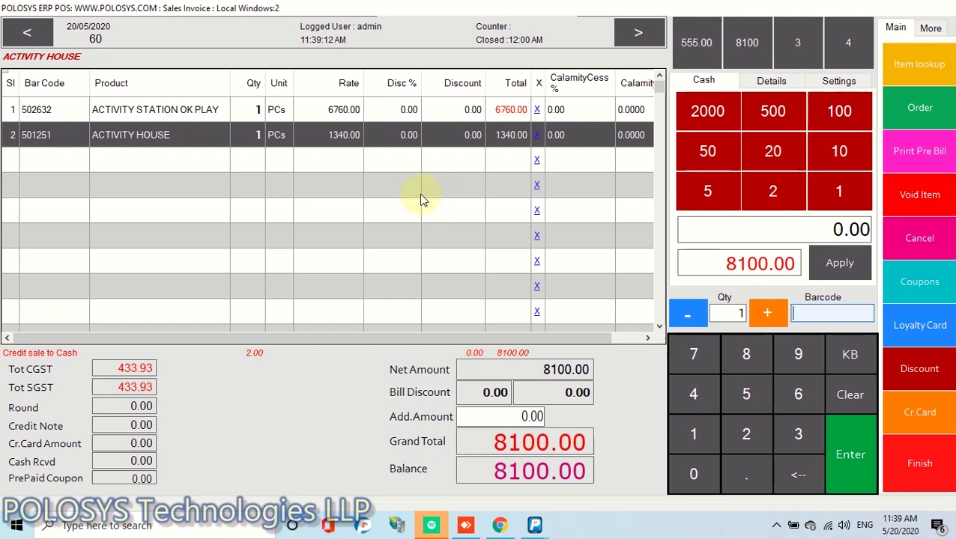
text(500516)
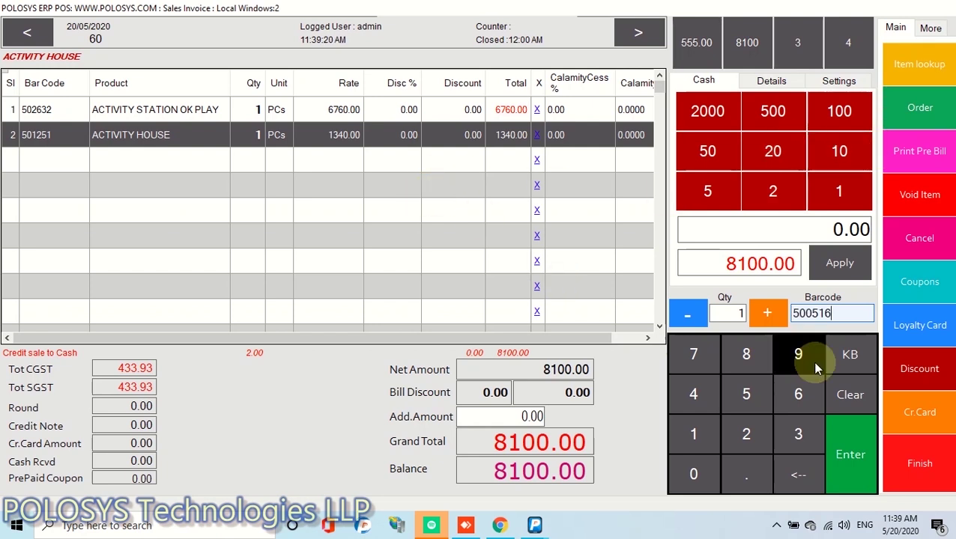
key(Return)
text(5100)
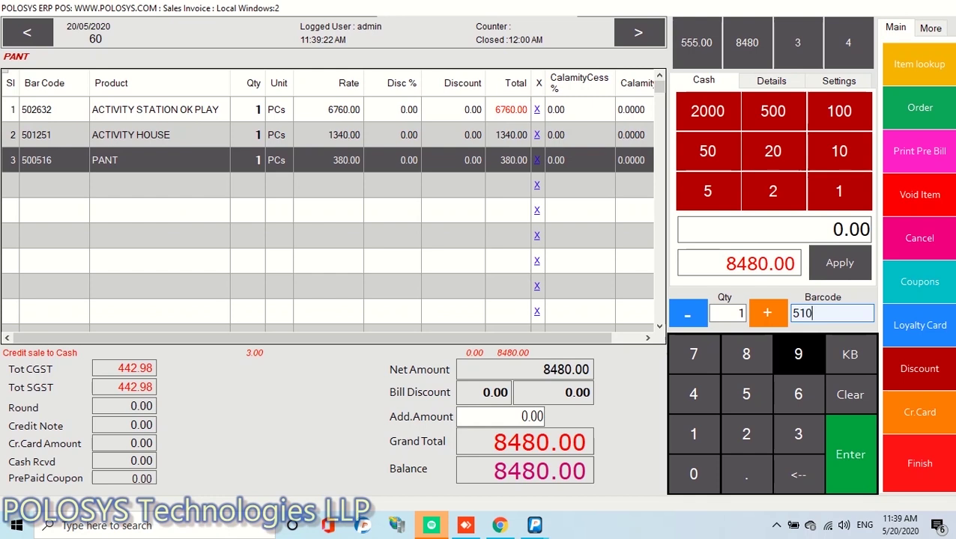
key(BackSpace)
key(BackSpace)
key(BackSpace)
text(00518)
key(Return)
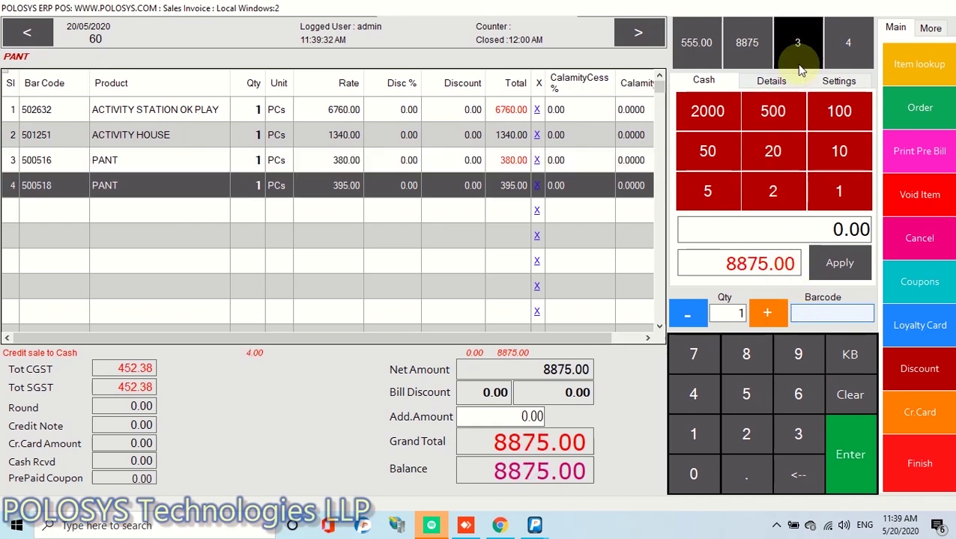
click(786, 42)
Add three ACTIVITY HOUSE items, including batch 1243 and the 1340.00 batch, to the third invoice
click(919, 64)
click(835, 129)
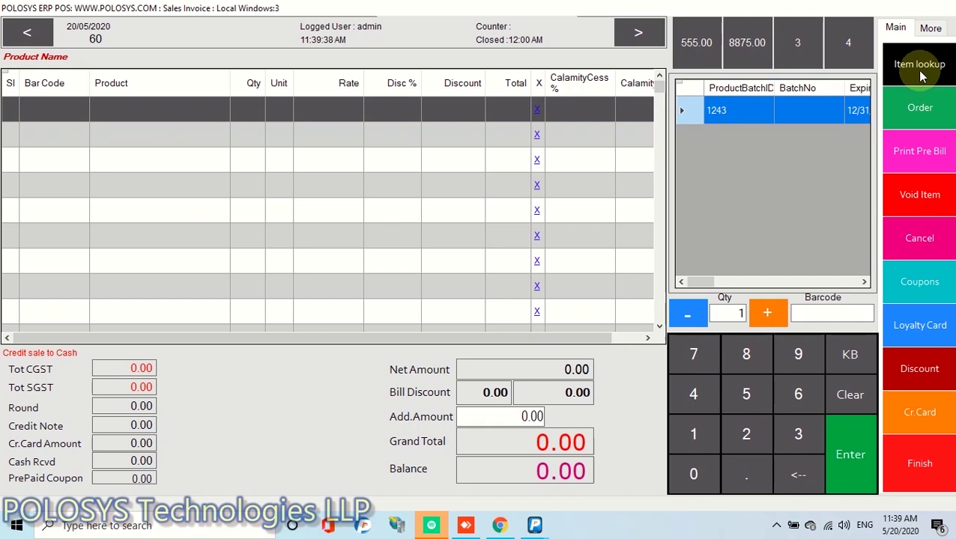
click(854, 110)
click(807, 216)
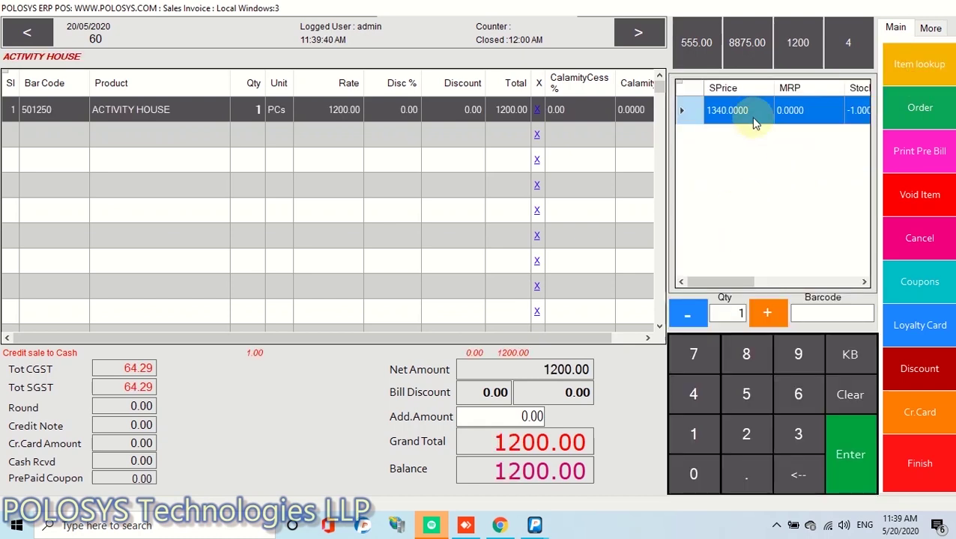
click(753, 112)
click(919, 64)
click(752, 213)
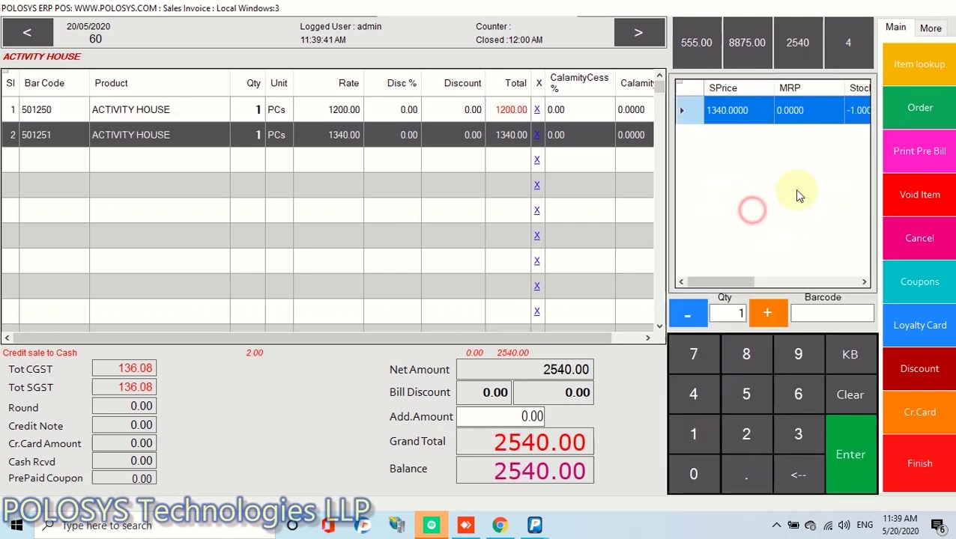
click(765, 111)
On a fourth invoice, add AIR PILLOW (batch 587) and scan barcodes 500514 and 500517
click(848, 56)
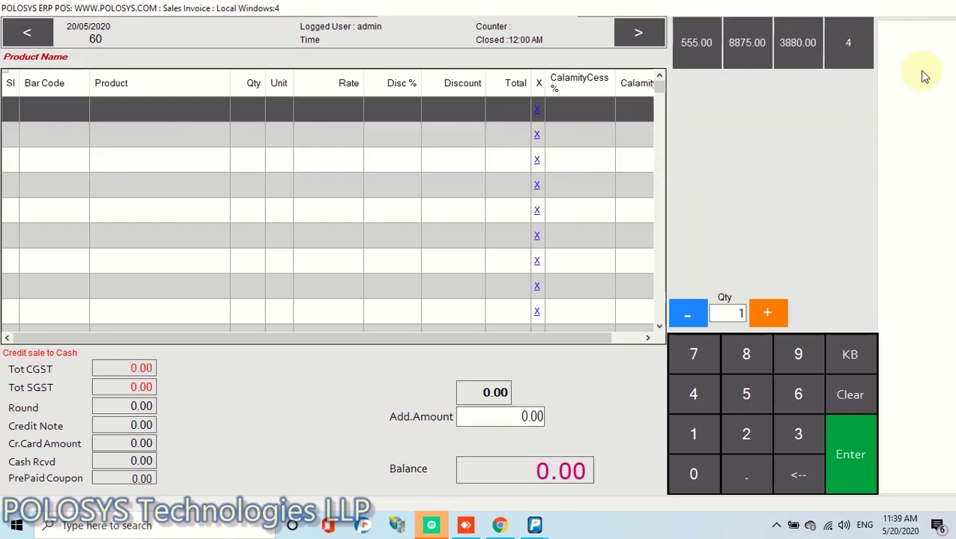
click(913, 69)
click(740, 284)
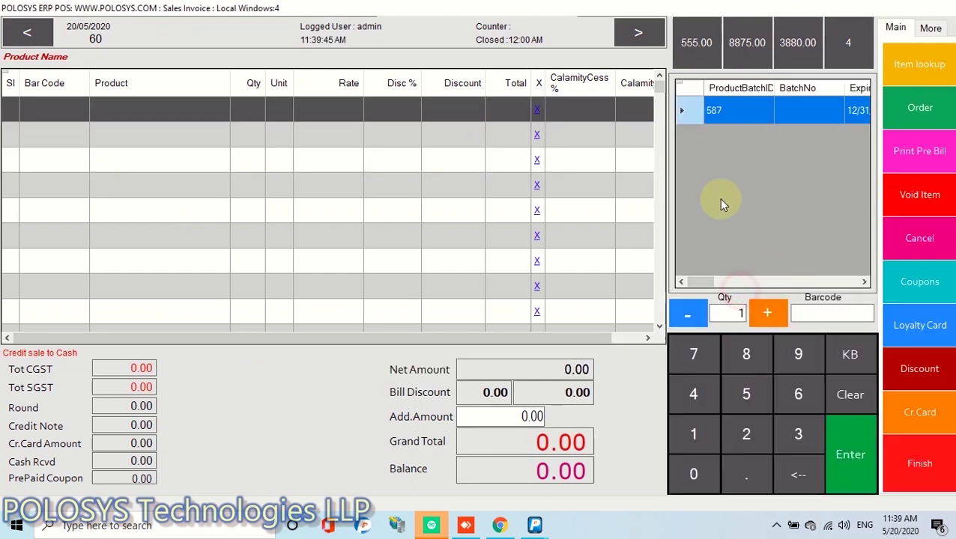
click(740, 113)
text(500514)
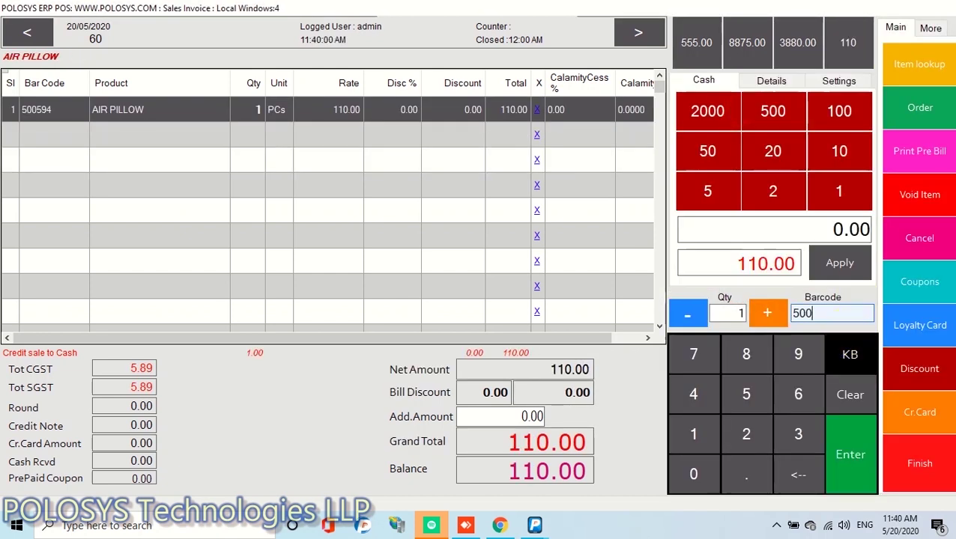
key(Return)
text(500517)
key(Return)
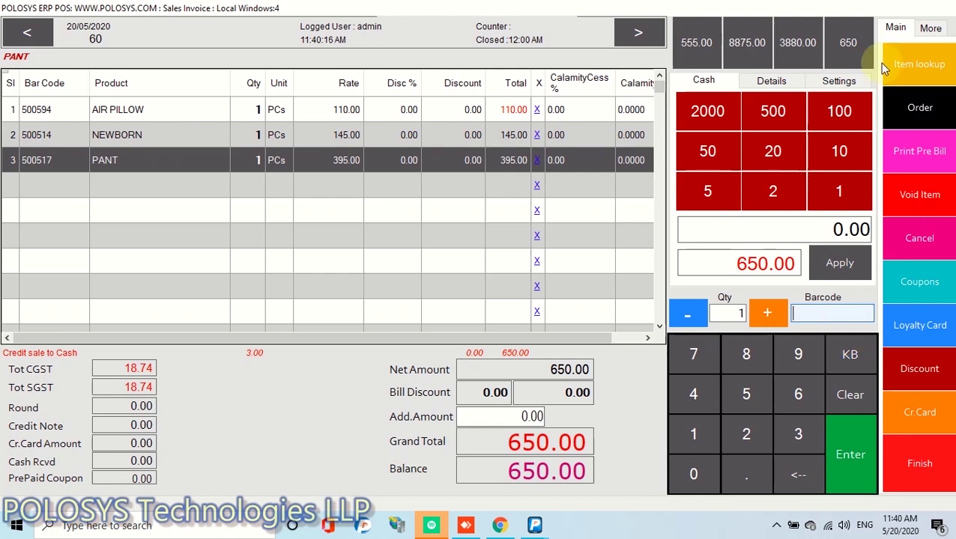
On the first 555.00 invoice, add ACTIVITY STATION OK PLAY (batch 2623) and PANT barcode 500517
click(697, 47)
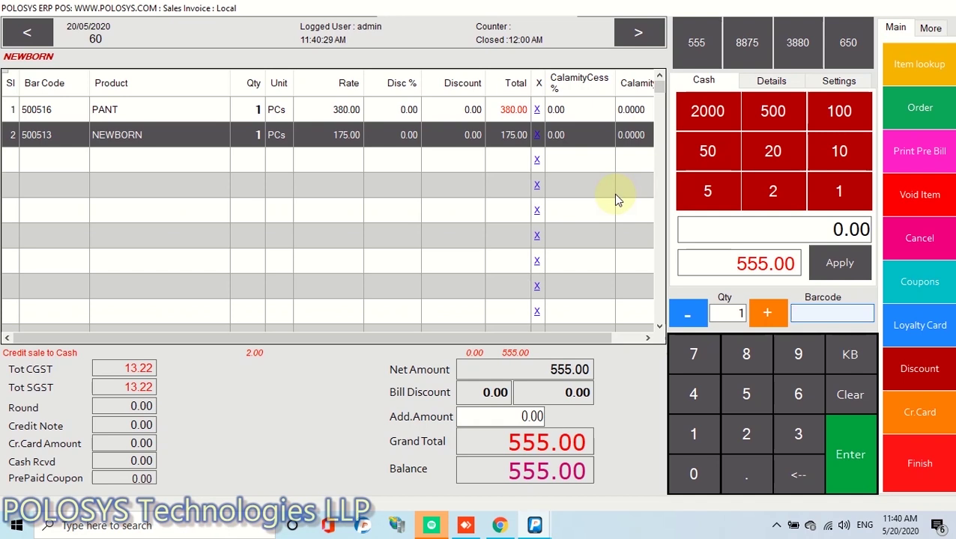
click(897, 78)
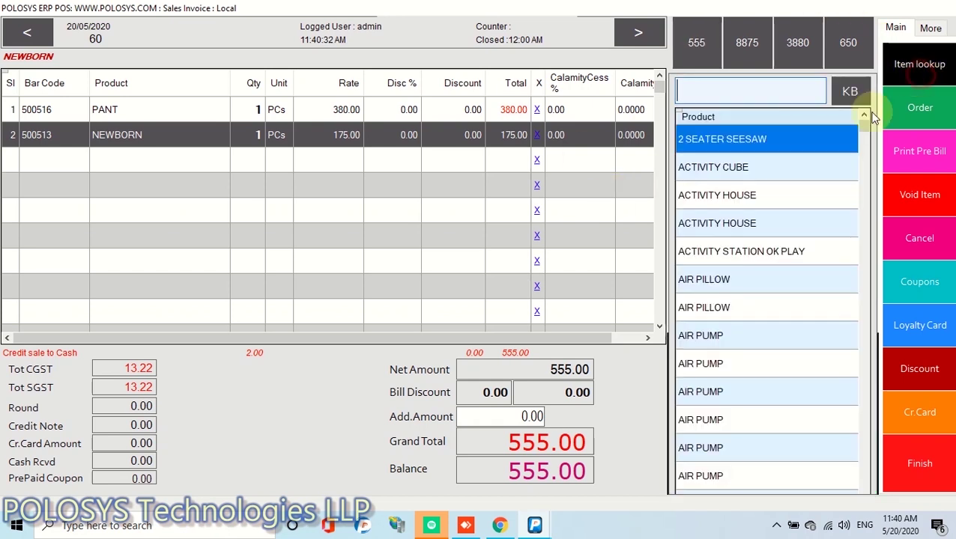
click(740, 275)
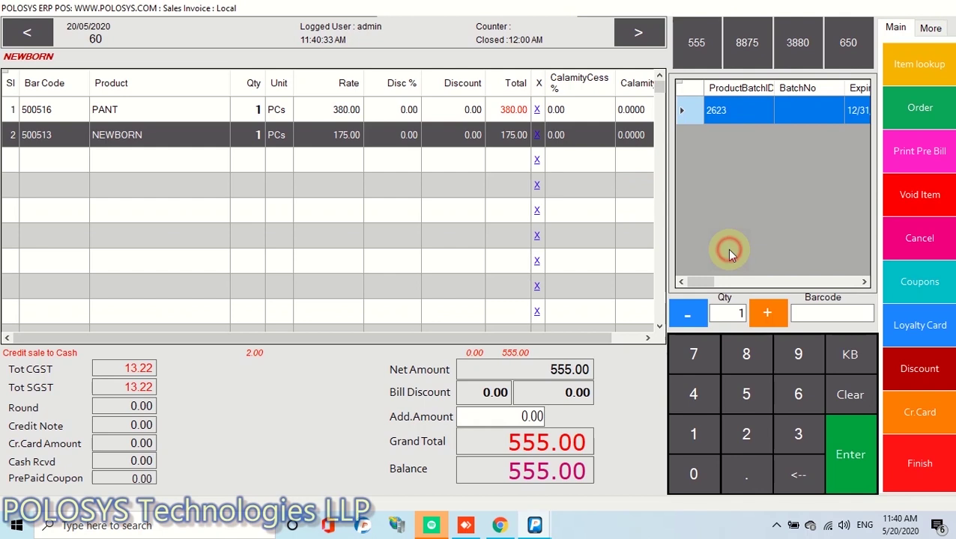
double_click(721, 114)
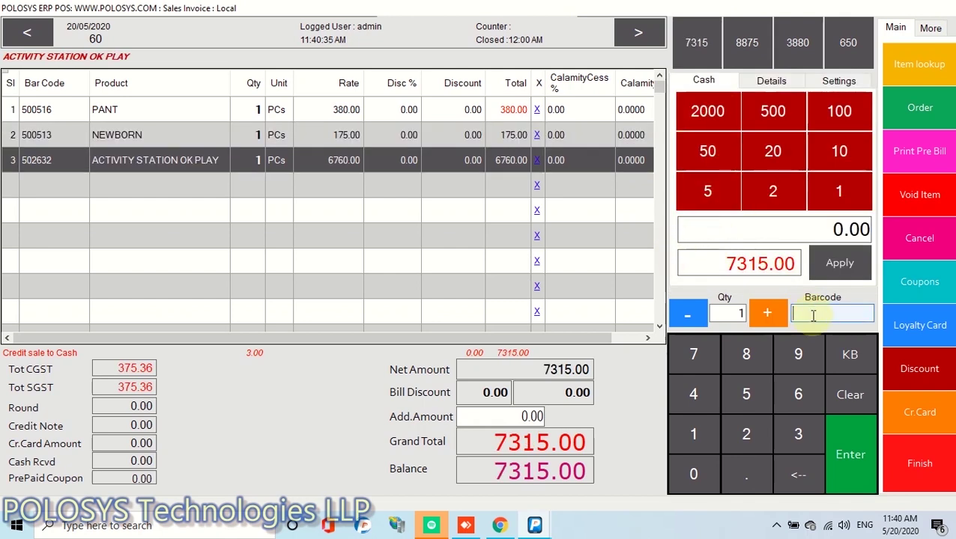
text(500517)
key(Return)
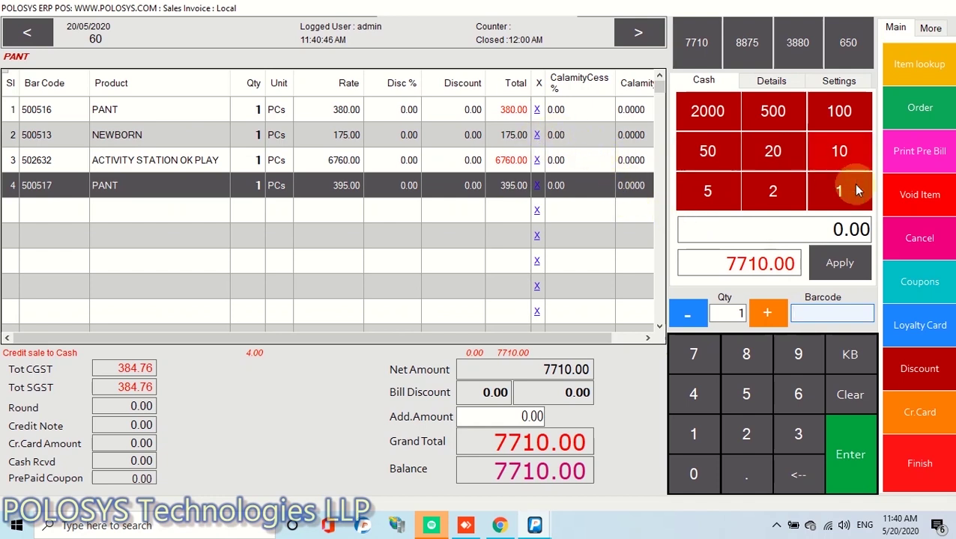
Void NEWBORN by barcode 500513 from the first bill, bringing it to 7535.00
click(931, 28)
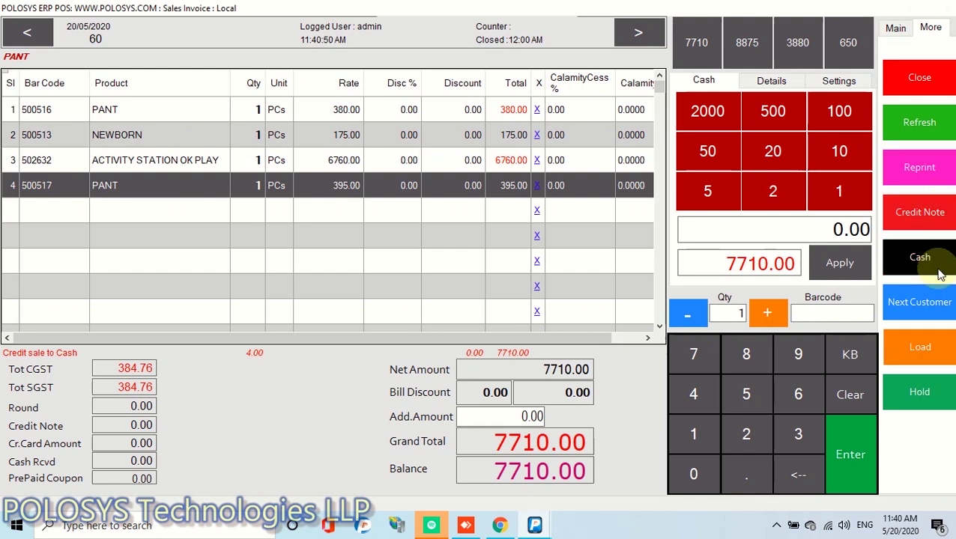
click(896, 28)
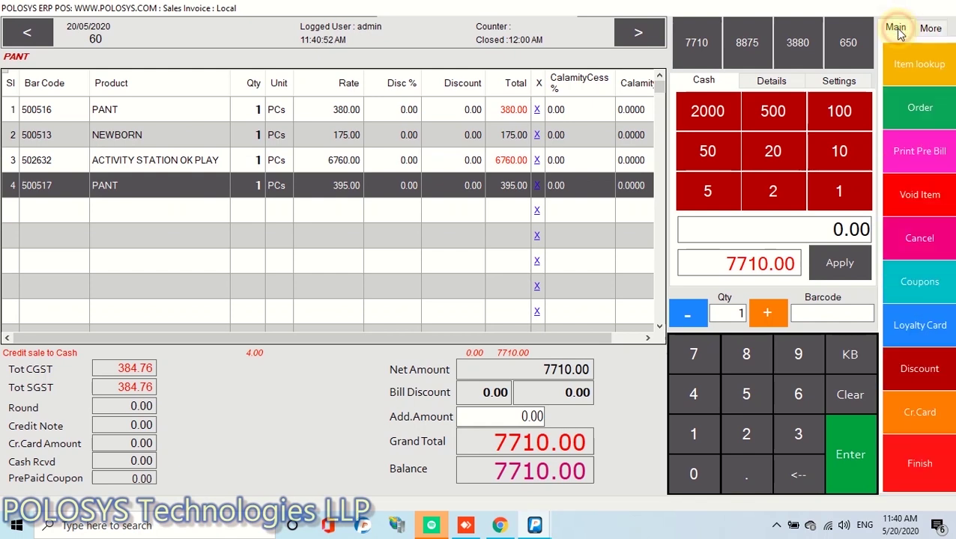
click(910, 196)
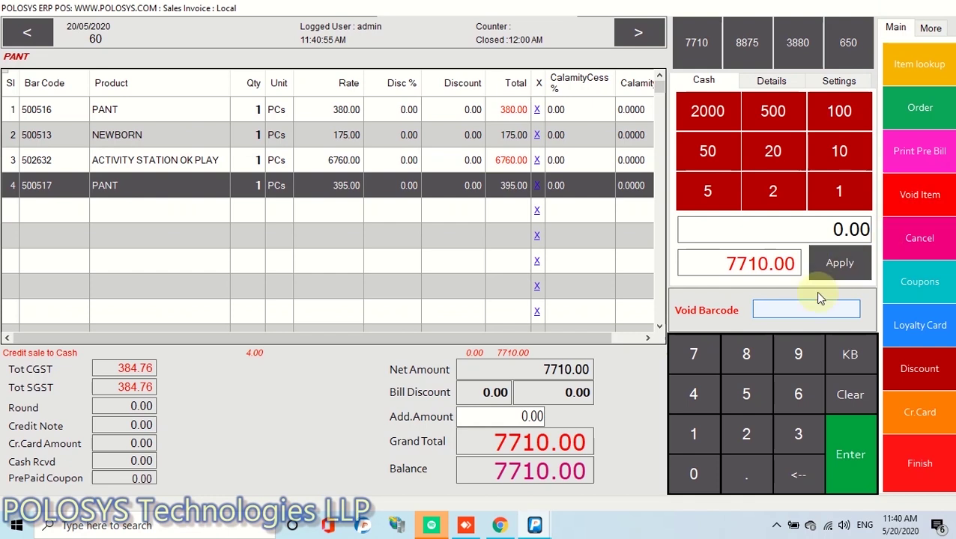
text(5)
text(00513)
key(Return)
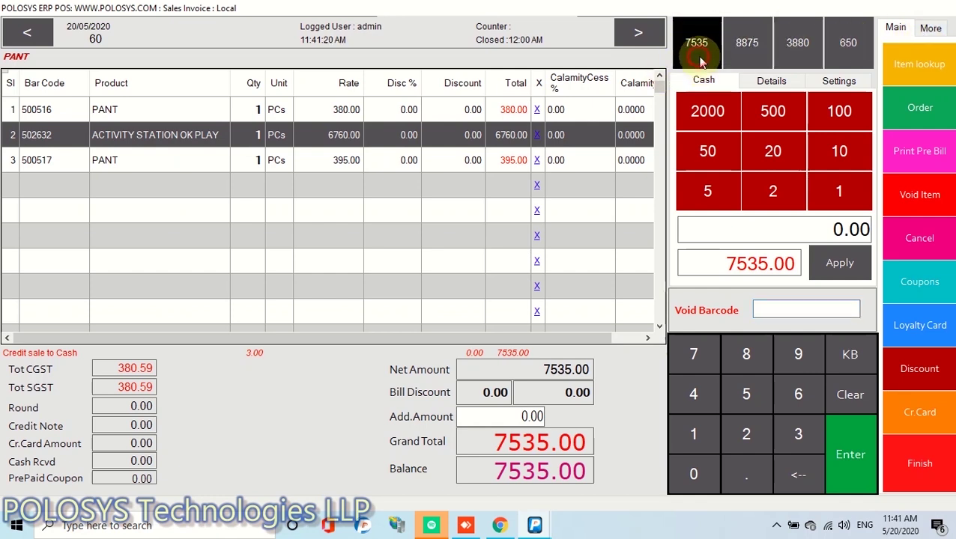
click(931, 37)
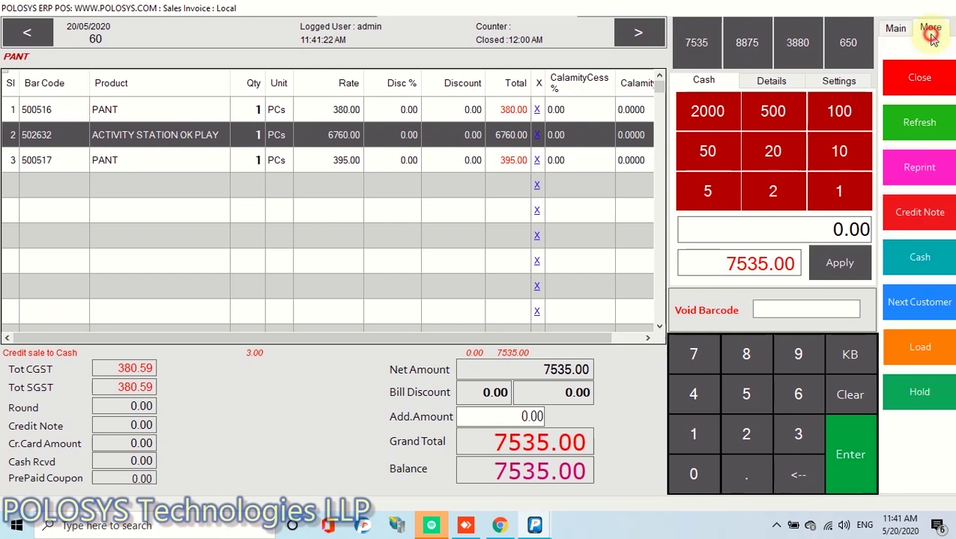
Pay the bill with 7535 cash received and dismiss the Save Print Output As dialog
click(936, 253)
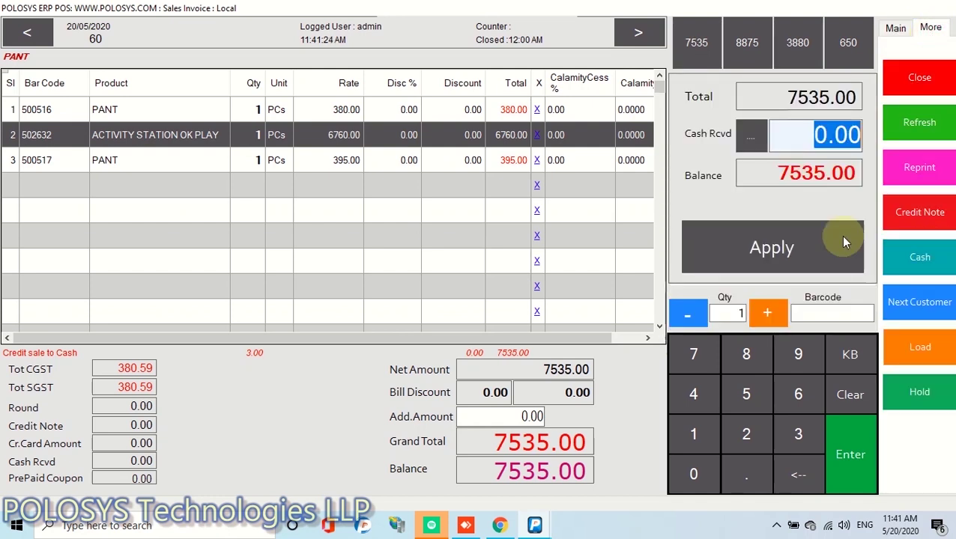
text(7)
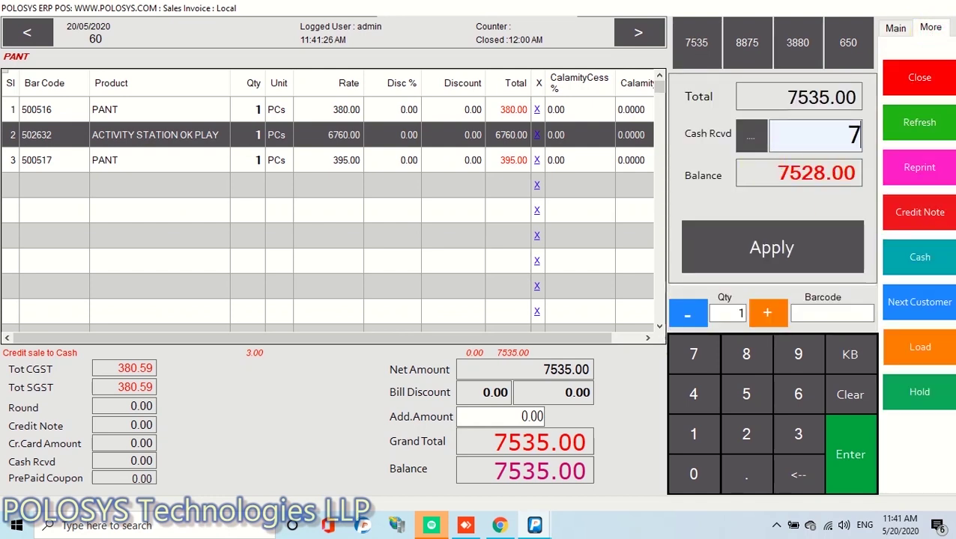
text(535)
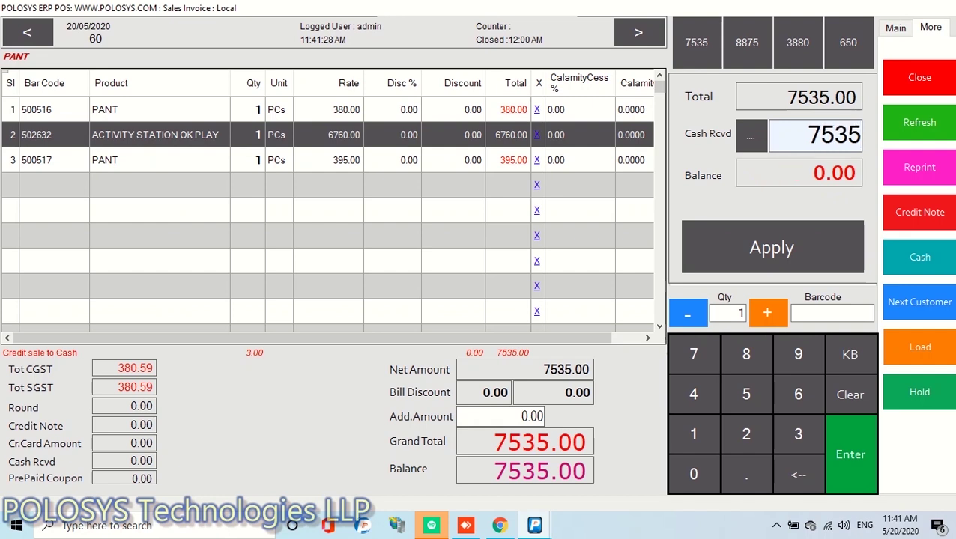
click(779, 238)
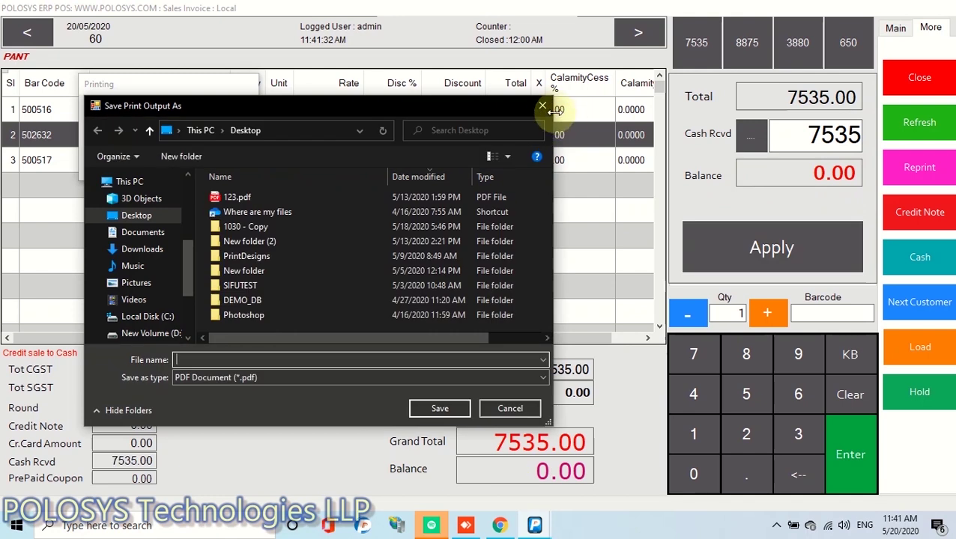
click(560, 107)
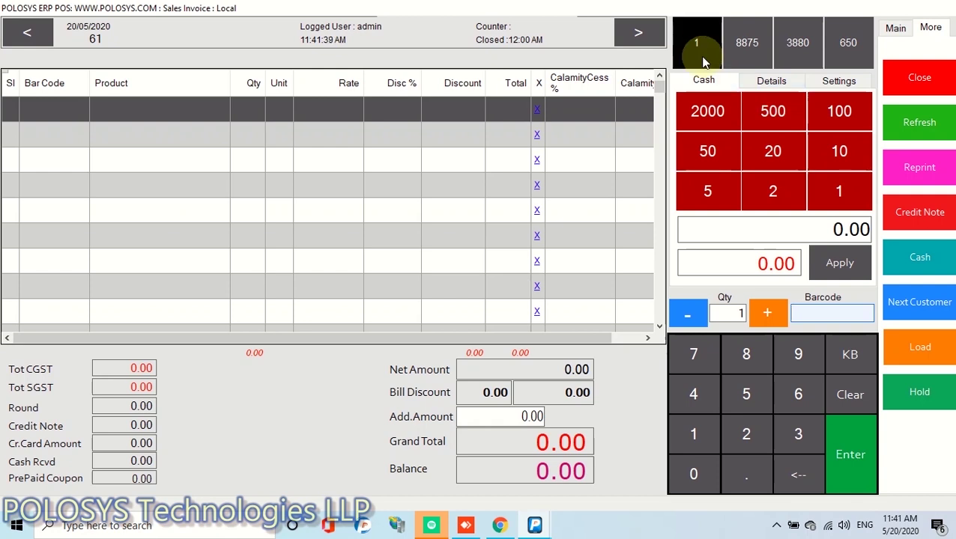
Add ACTIVITY STATION OK PLAY at 6760.00 and PANT barcode 518 to invoice 61, then switch to the 3880.00 invoice
click(895, 32)
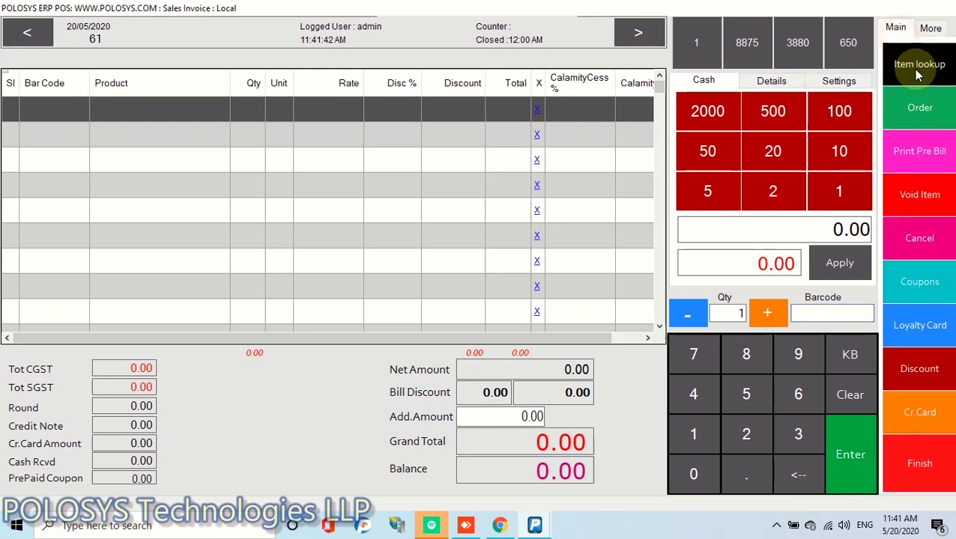
click(913, 66)
click(719, 253)
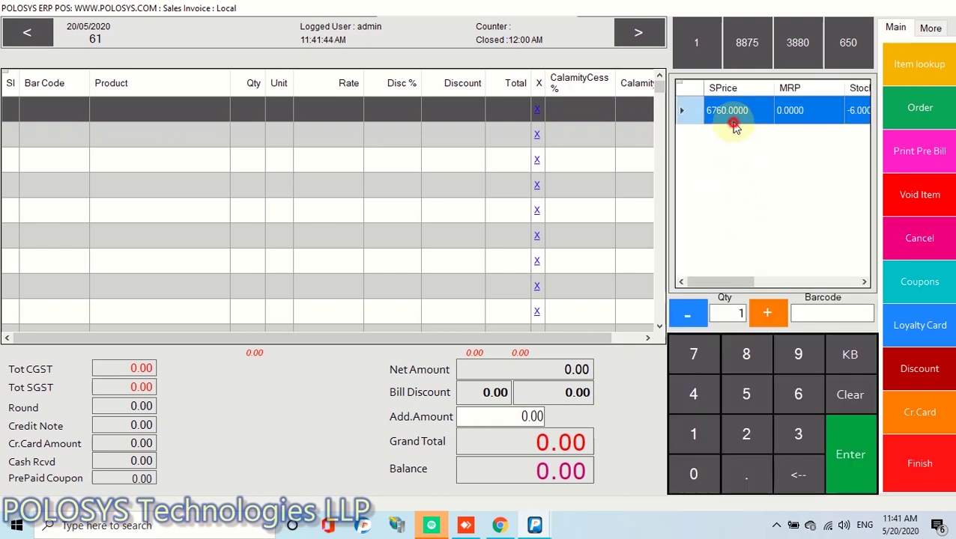
click(736, 117)
text(5)
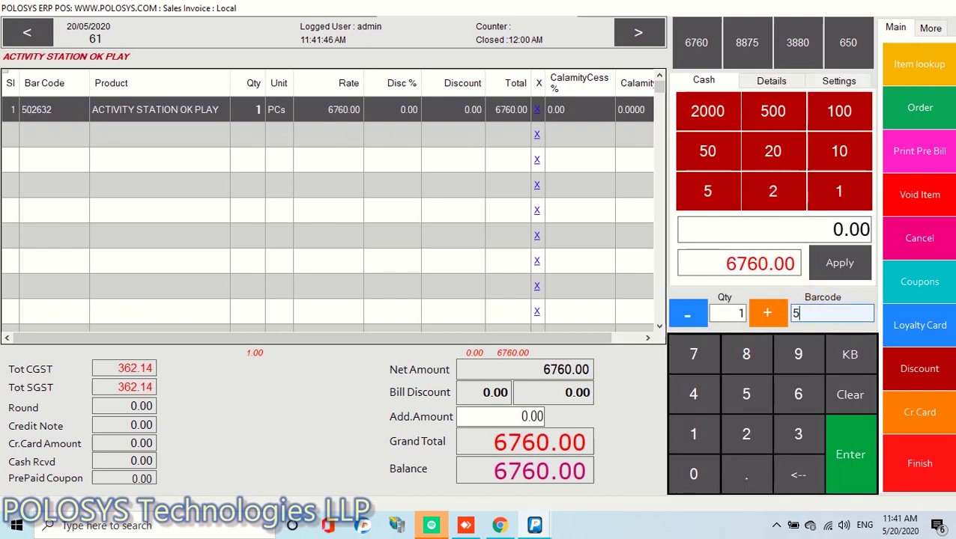
text(18)
key(Return)
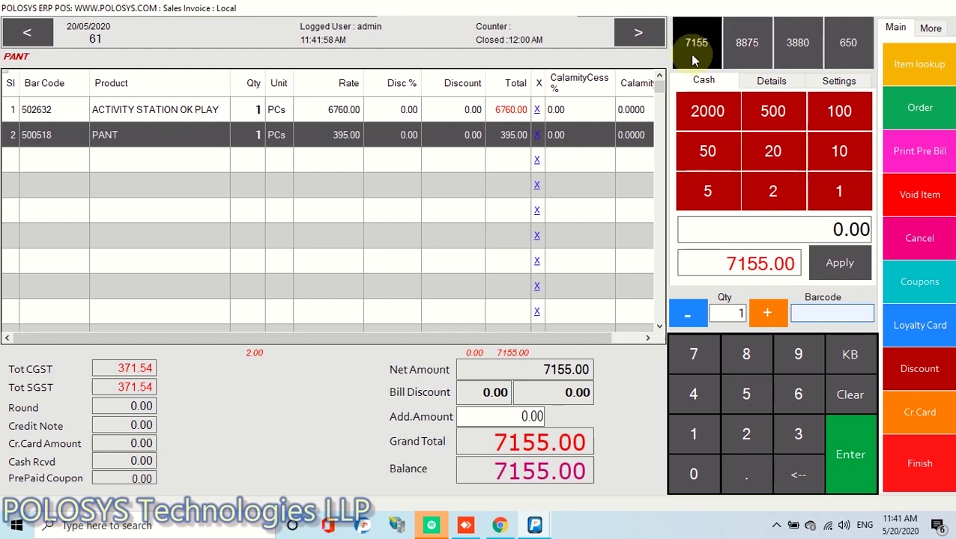
click(796, 45)
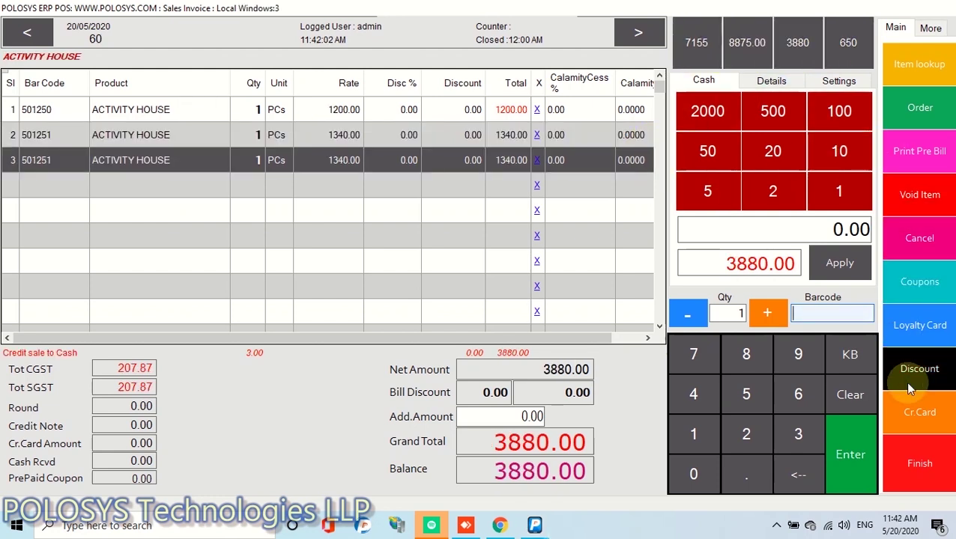
Apply a 3880 credit card payment to the ACTIVITY HOUSE bill, then bring up the 8875.00 invoice
click(912, 414)
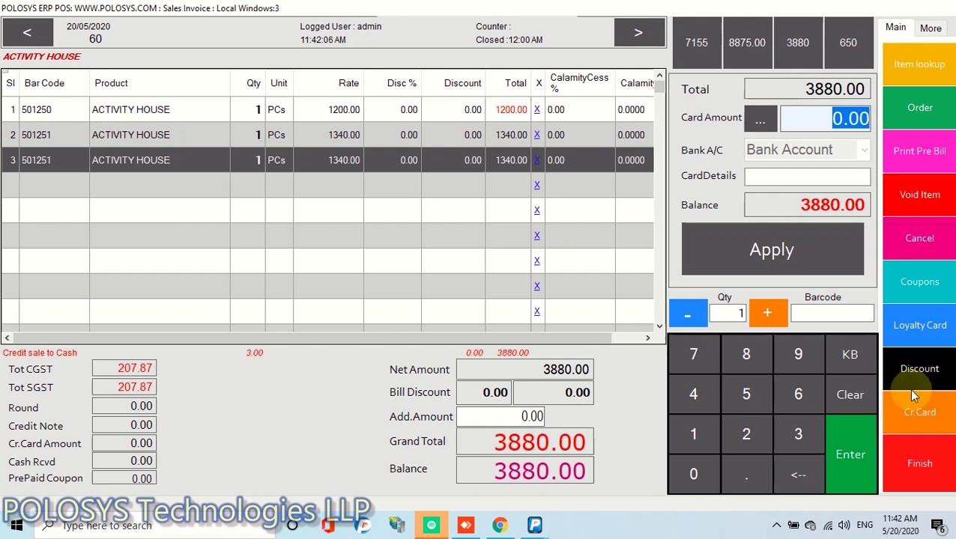
text(388)
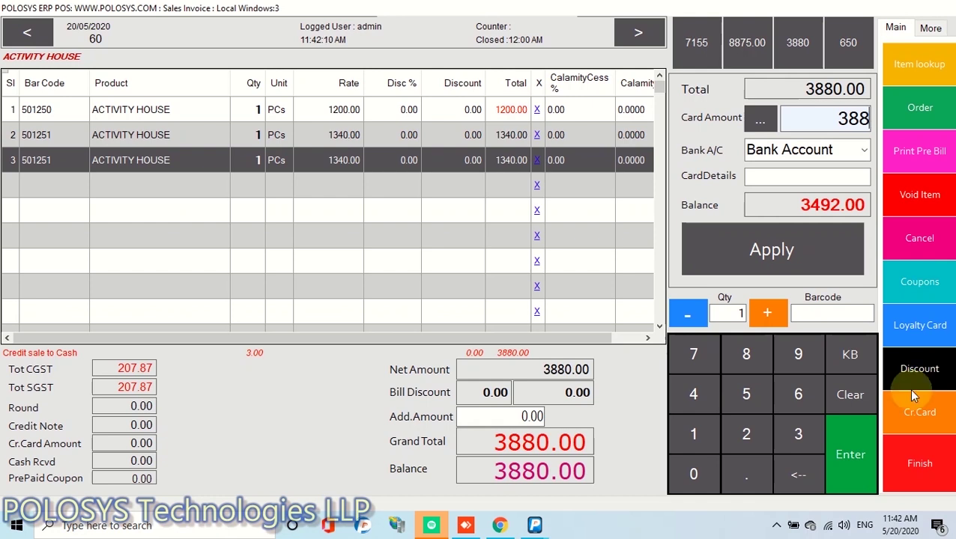
text(0)
click(824, 244)
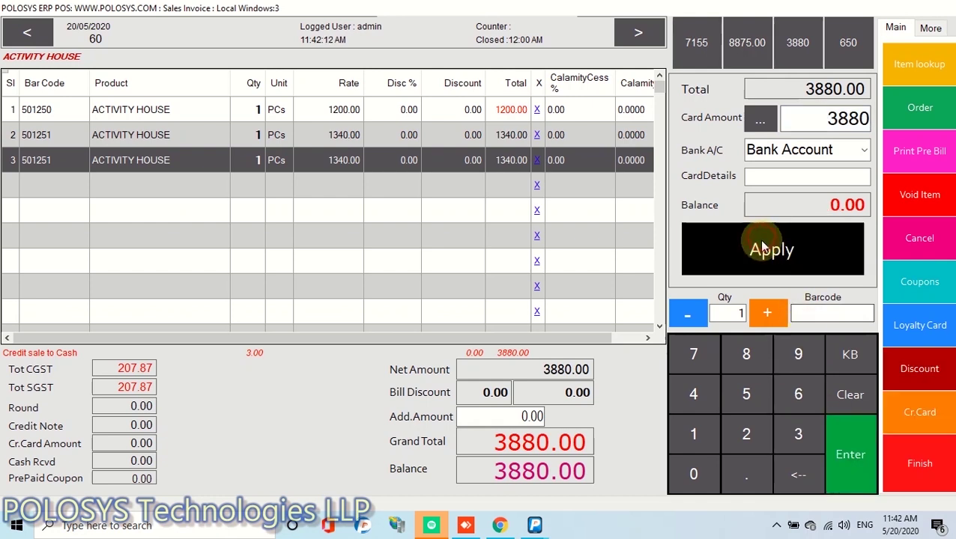
click(735, 66)
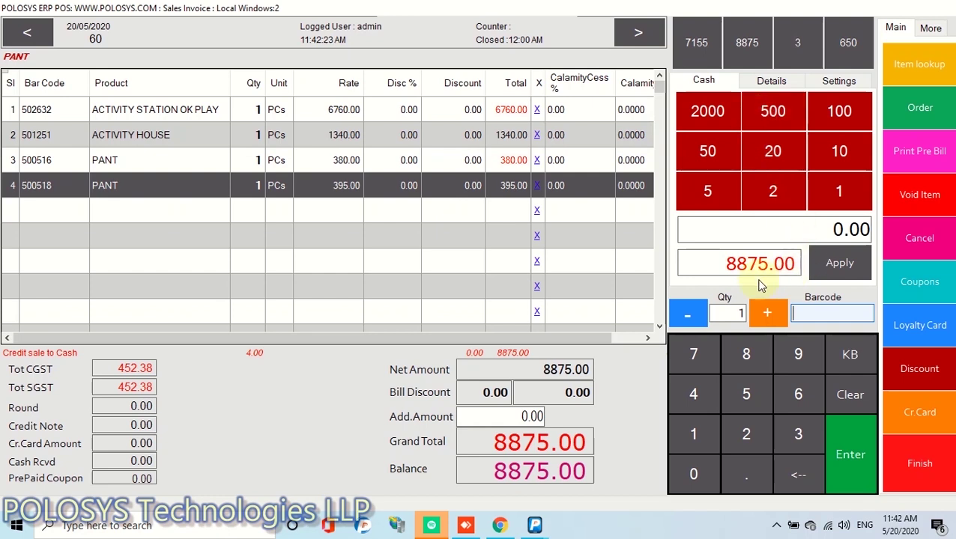
Enter 8875 as the cash tendered and apply it to close the four-item bill
click(835, 235)
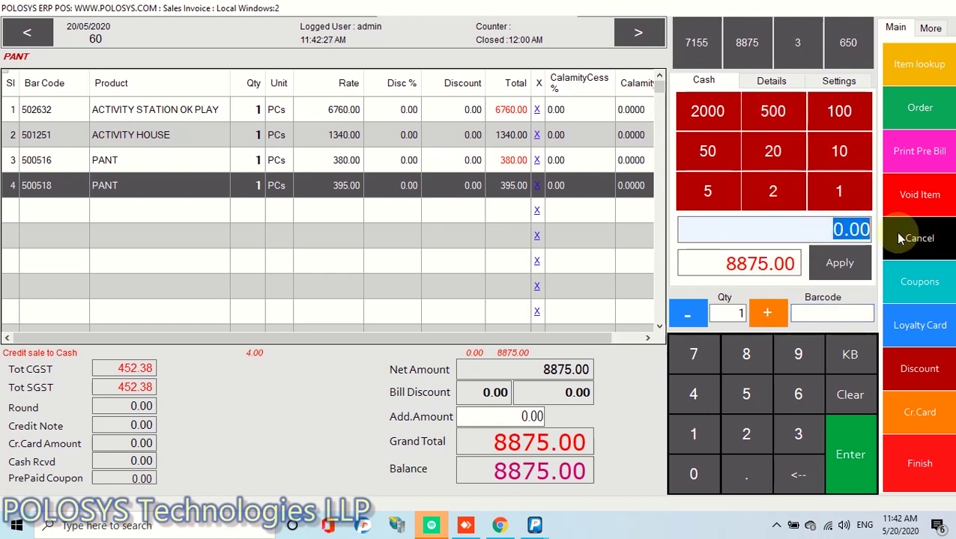
text(8875)
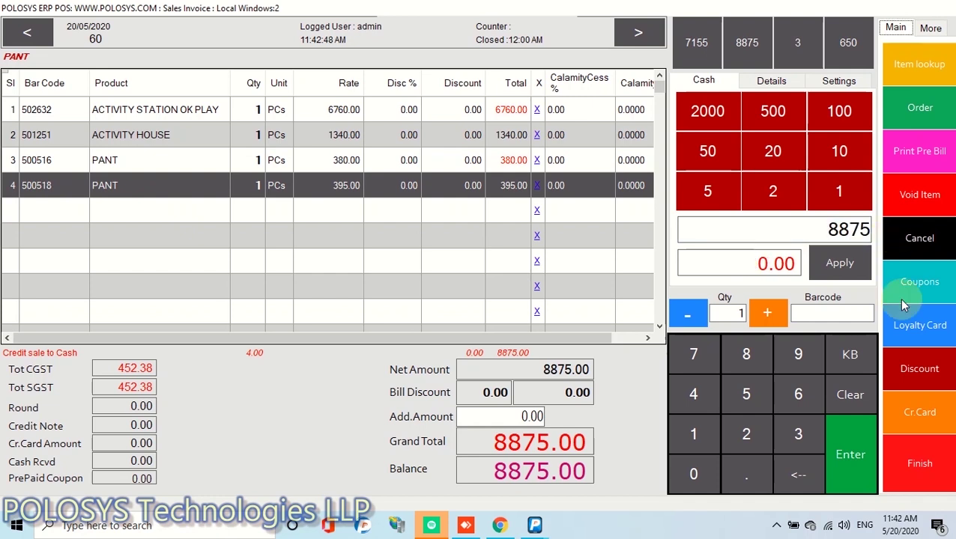
click(839, 263)
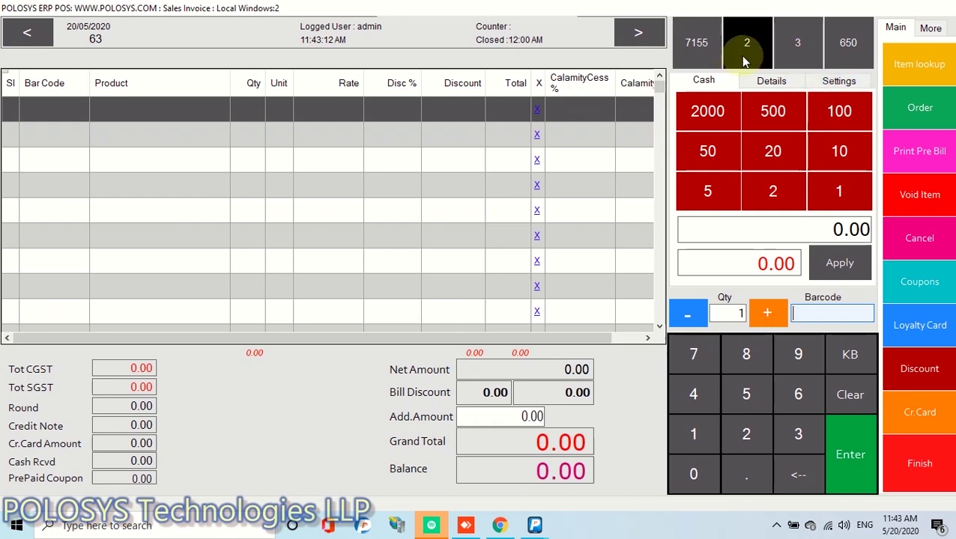
Add ACTIVITY HOUSE at 1200.00 to invoice 63
click(909, 66)
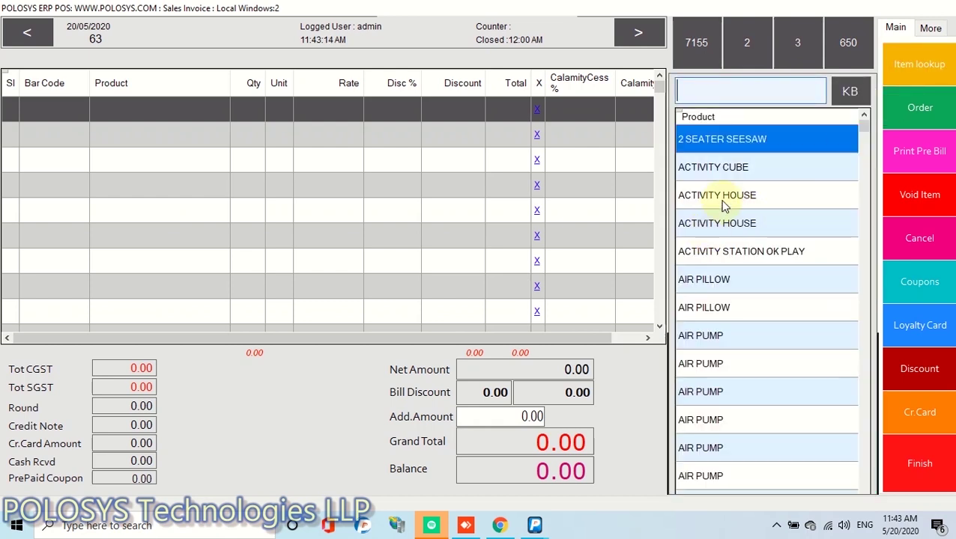
click(721, 204)
click(734, 111)
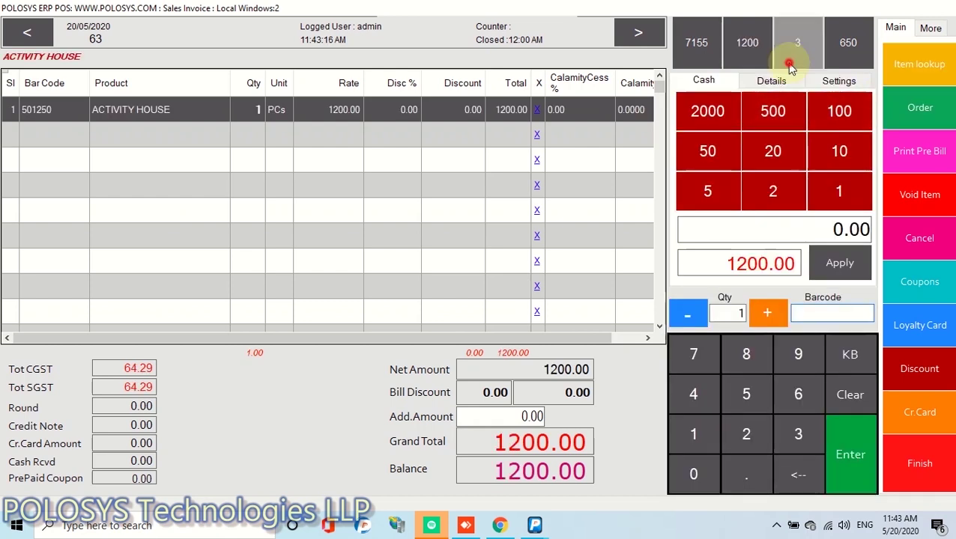
In window 3's invoice 62, add ACTIVITY HOUSE at 1340.00
click(792, 64)
click(919, 64)
click(816, 223)
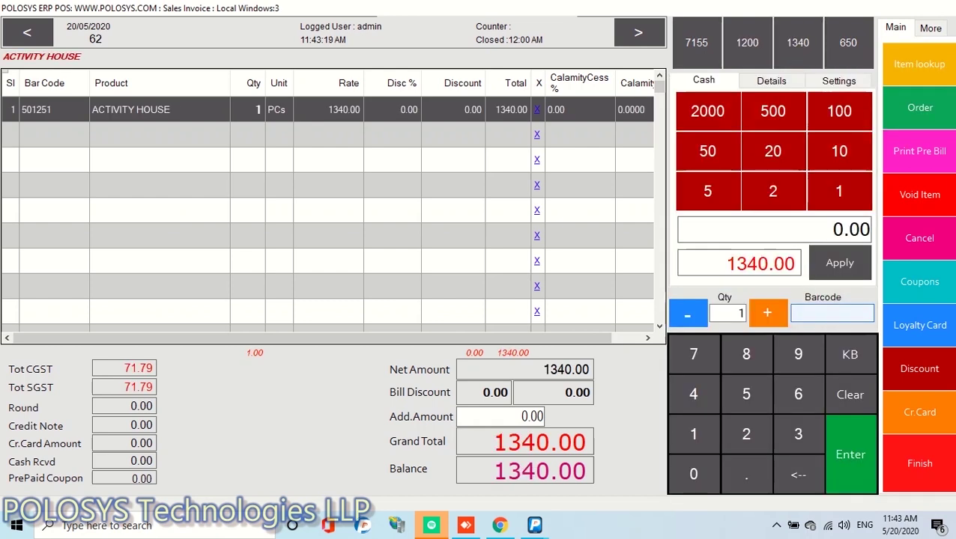